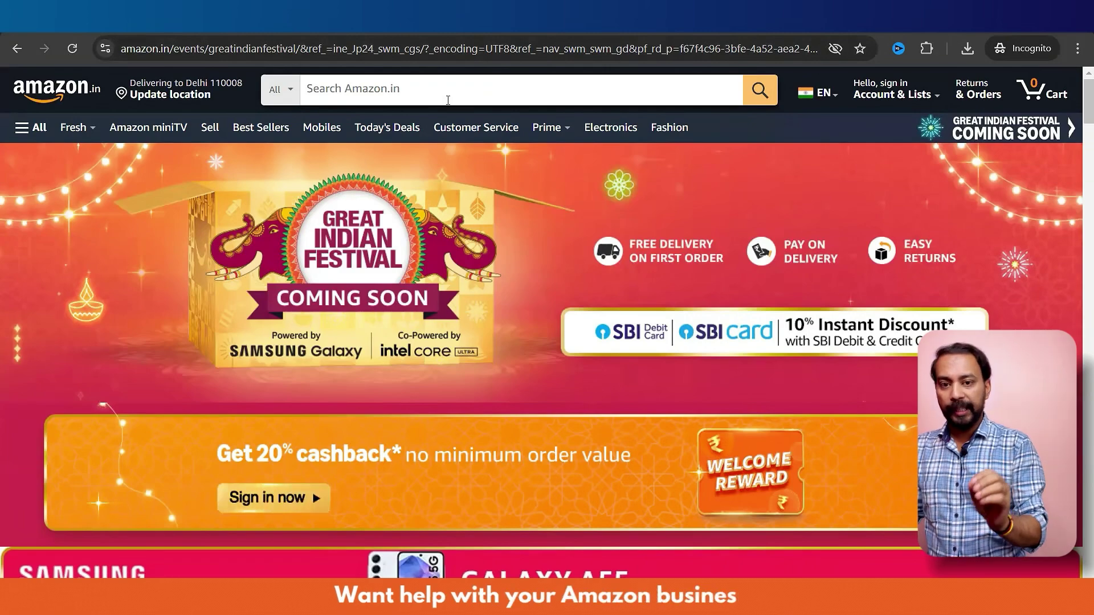
Search Amazon for "wooden water bottle" and review the sponsored listings in the first row of results.
{"action": "left_click", "coordinate": [384, 97]}
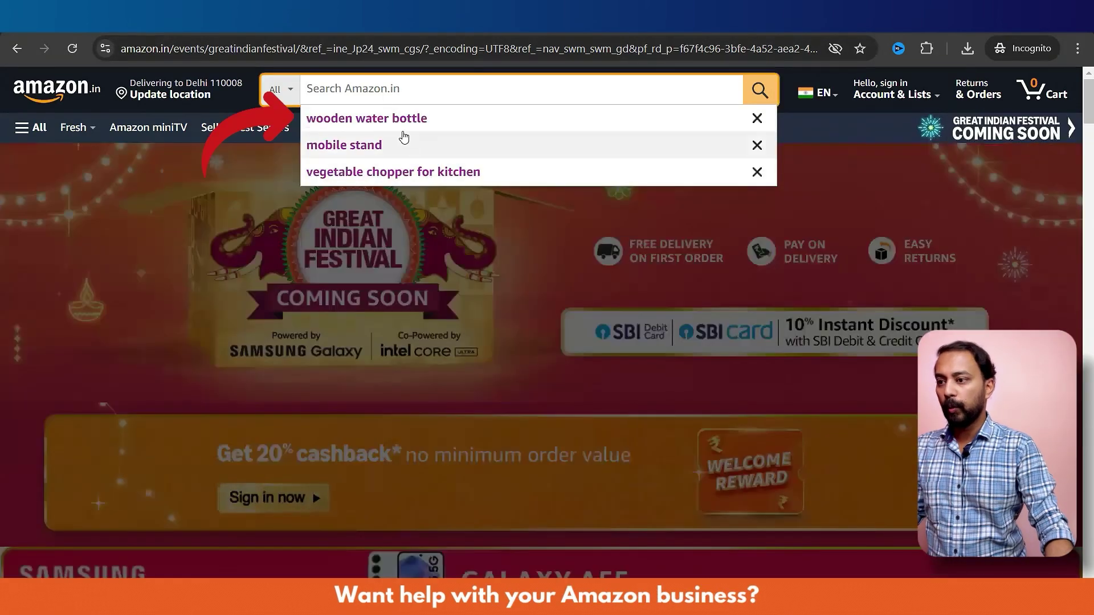
{"action": "left_click", "coordinate": [403, 116]}
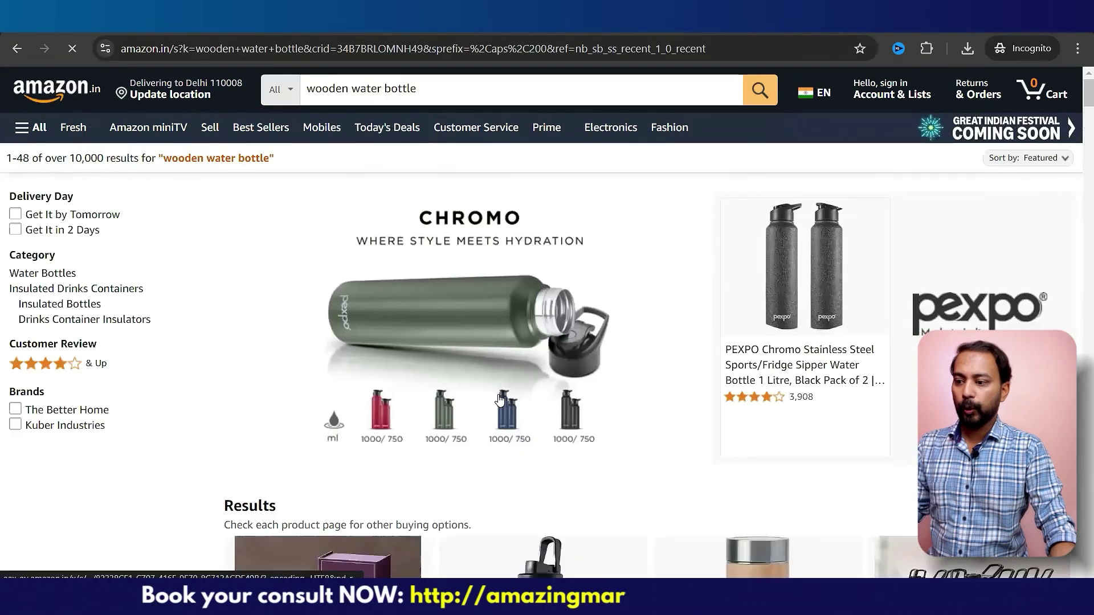
{"action": "scroll", "coordinate": [527, 439], "scroll_direction": "down", "scroll_amount": 5}
{"action": "scroll", "coordinate": [527, 439], "scroll_direction": "down", "scroll_amount": 10}
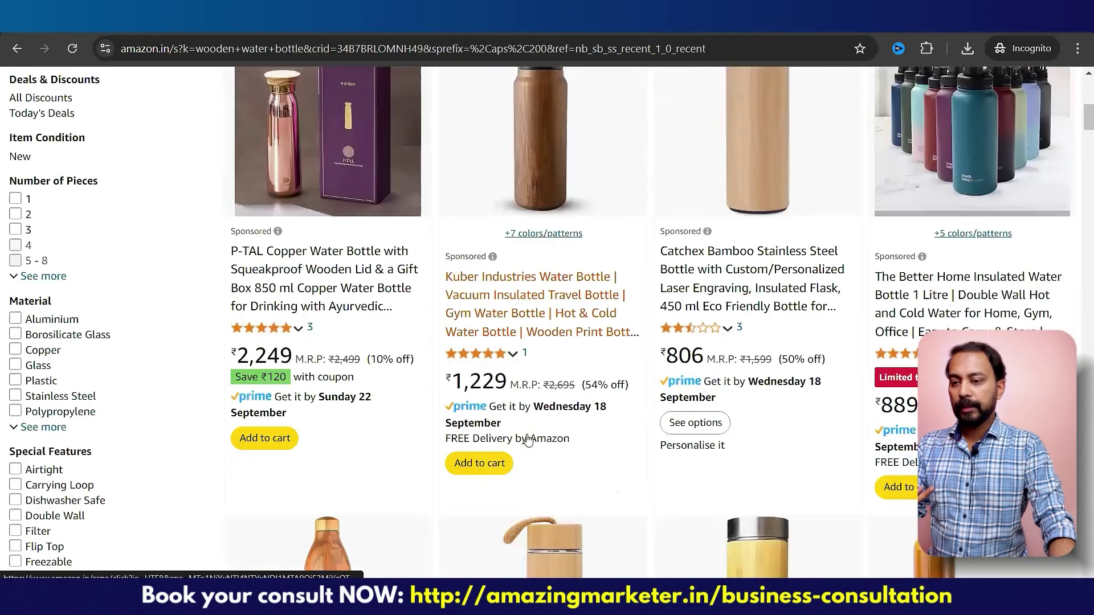
{"action": "scroll", "coordinate": [528, 439], "scroll_direction": "up", "scroll_amount": 6}
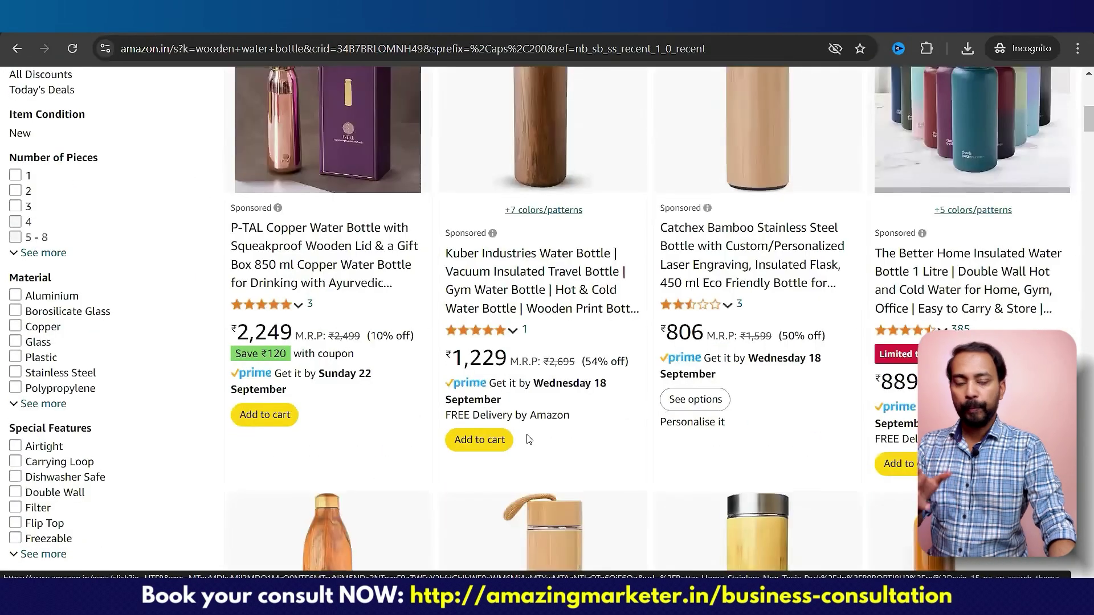
{"action": "scroll", "coordinate": [513, 463], "scroll_direction": "up", "scroll_amount": 4}
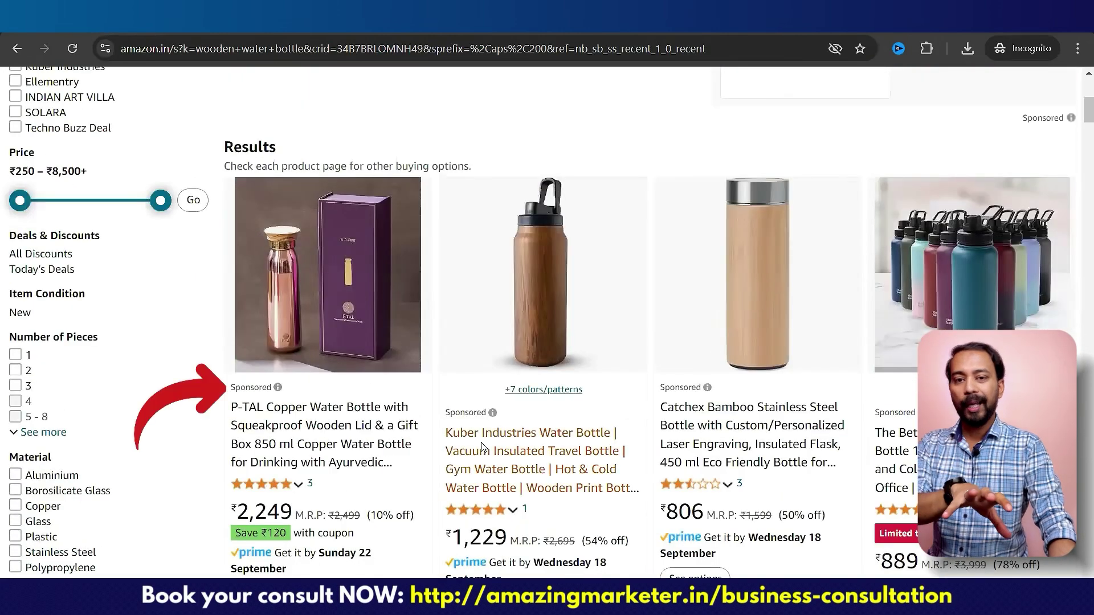
Look through the non-sponsored wooden and bamboo bottle listings for relevant competitor products.
{"action": "scroll", "coordinate": [490, 440], "scroll_direction": "down", "scroll_amount": 1}
{"action": "scroll", "coordinate": [490, 441], "scroll_direction": "down", "scroll_amount": 8}
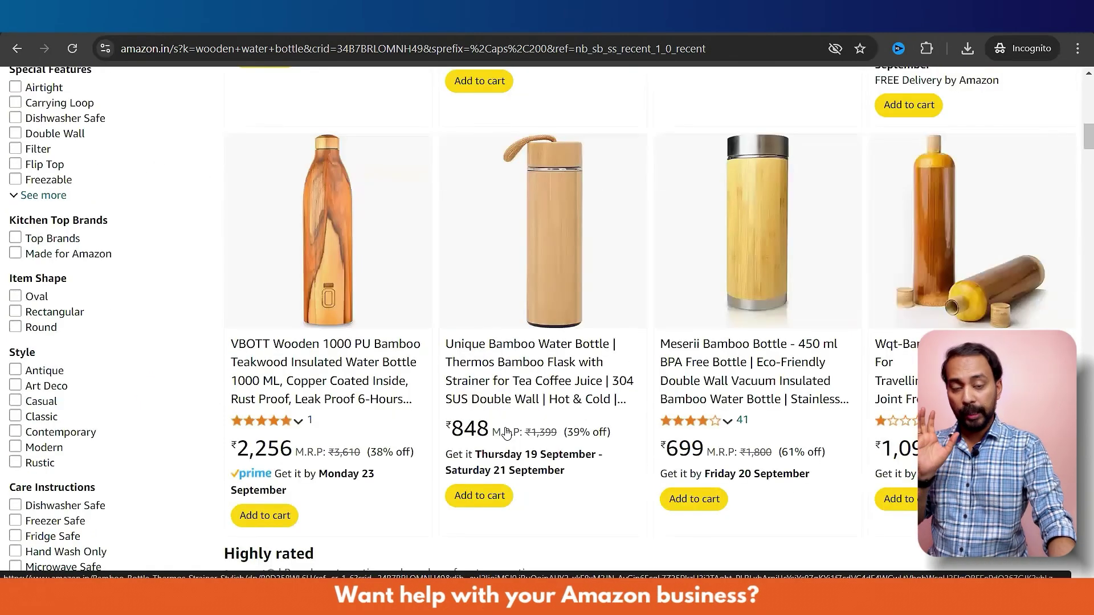
{"action": "scroll", "coordinate": [506, 433], "scroll_direction": "down", "scroll_amount": 3}
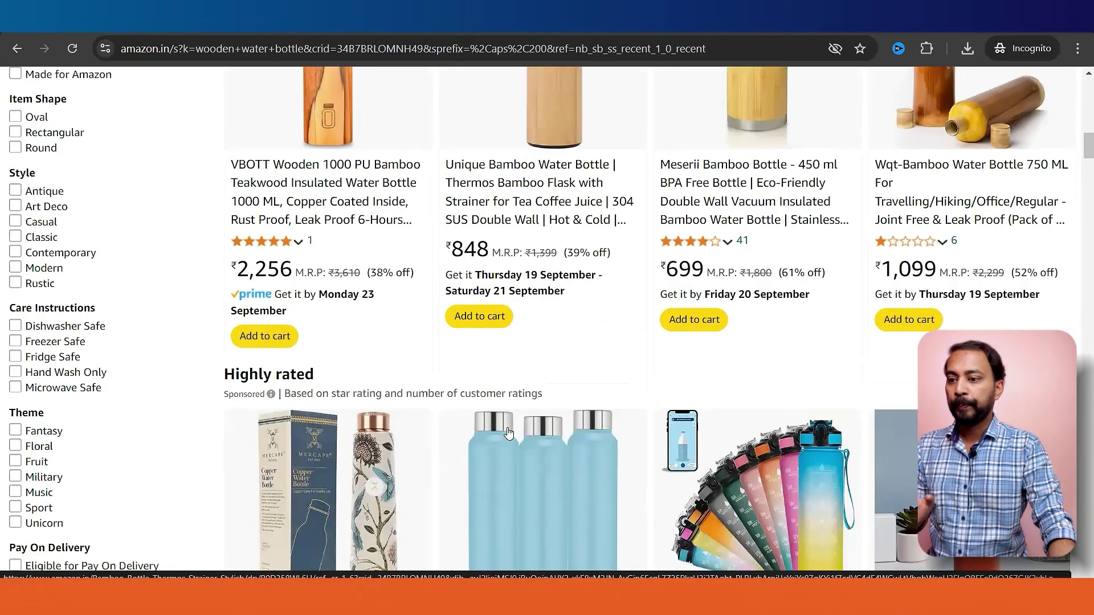
{"action": "scroll", "coordinate": [399, 342], "scroll_direction": "up", "scroll_amount": 3}
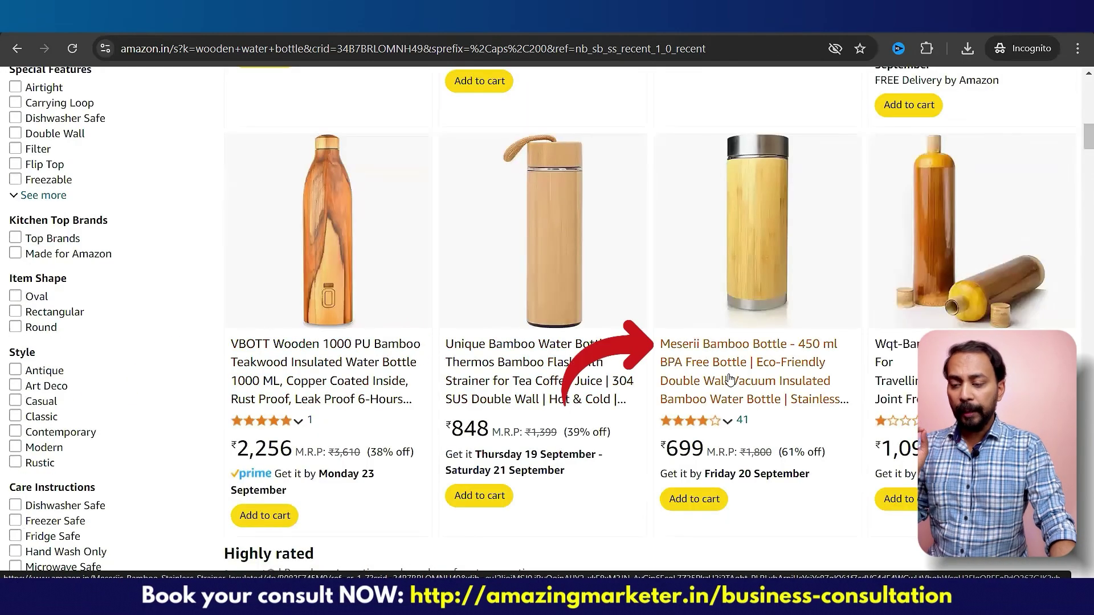
{"action": "scroll", "coordinate": [730, 379], "scroll_direction": "down", "scroll_amount": 10}
{"action": "scroll", "coordinate": [480, 390], "scroll_direction": "up", "scroll_amount": 7}
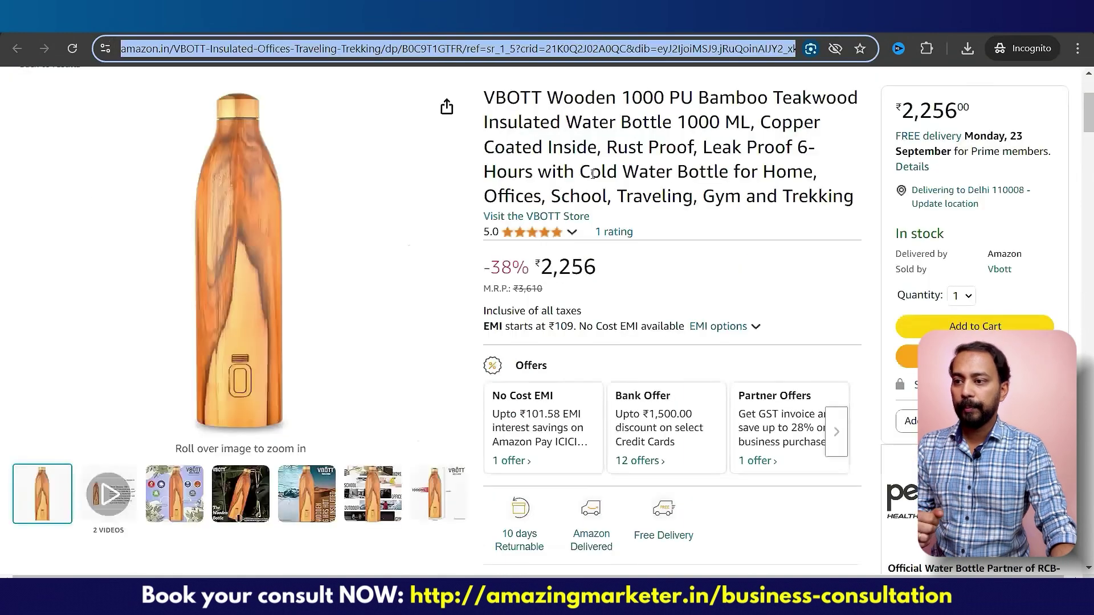
Select the ASIN B0C9T1GTFR in the page address of the VBOTT wooden bottle listing.
{"action": "left_click", "coordinate": [593, 171]}
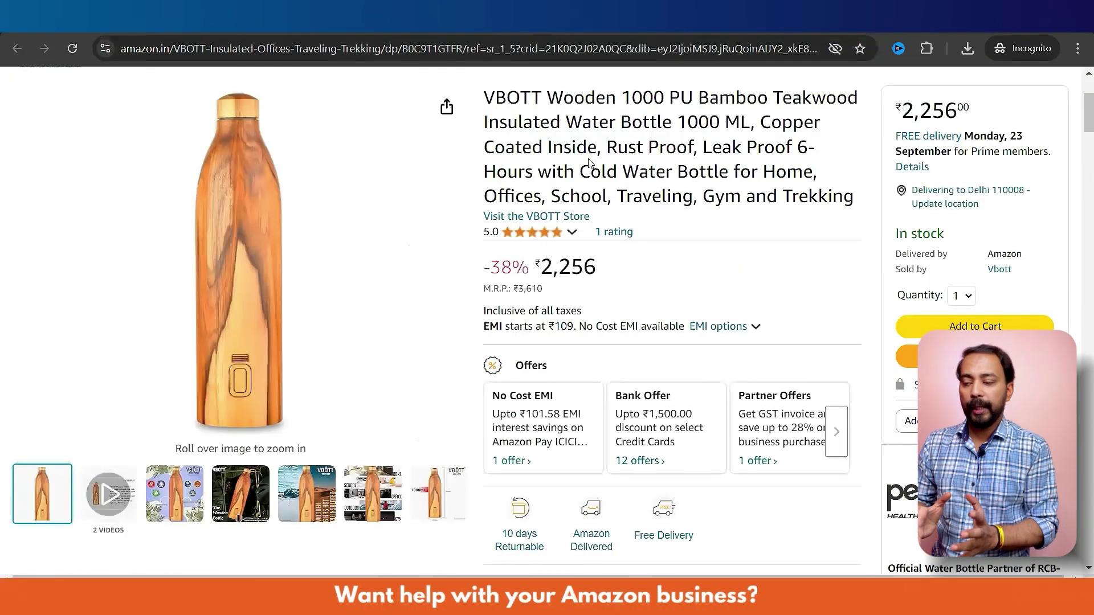
{"action": "scroll", "coordinate": [590, 164], "scroll_direction": "up", "scroll_amount": 3}
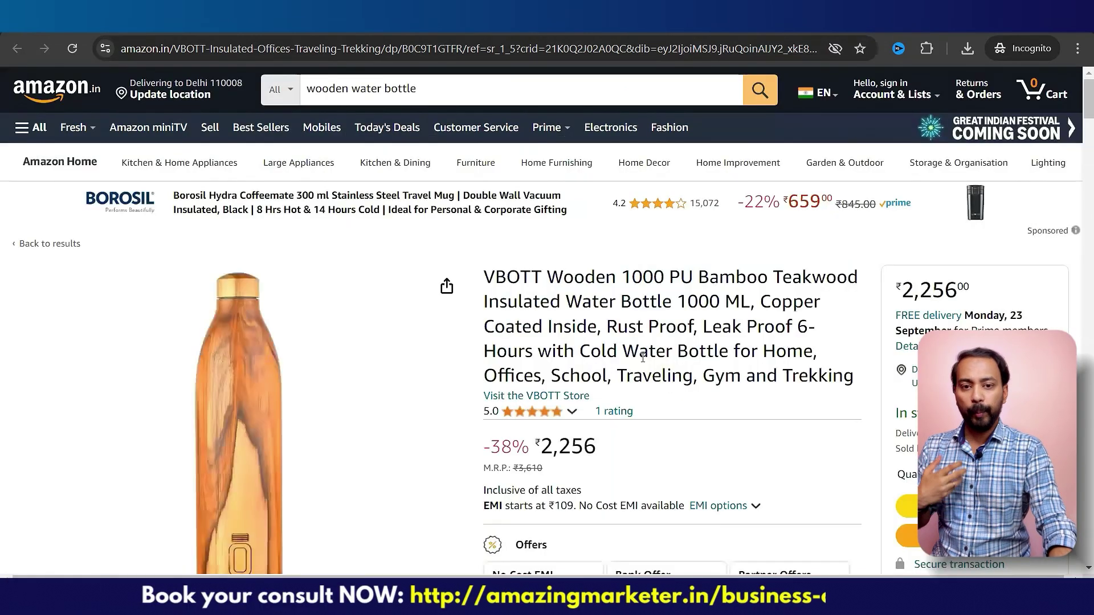
{"action": "left_click", "coordinate": [442, 48]}
{"action": "double_click", "coordinate": [492, 49]}
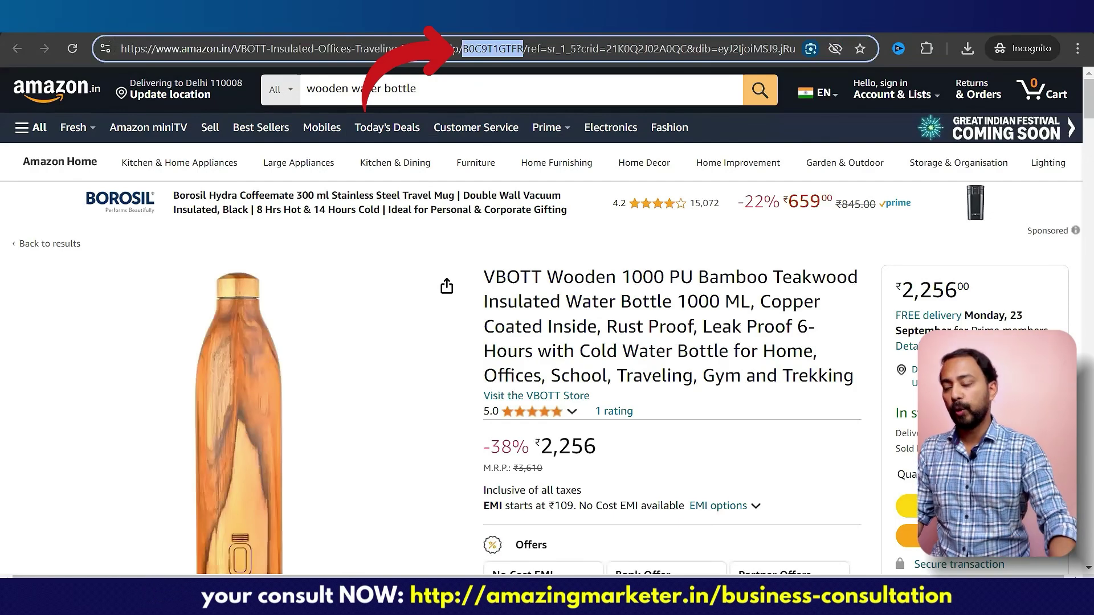
Find the ASIN in the VBOTT listing's Technical Details table and mark its value.
{"action": "scroll", "coordinate": [446, 276], "scroll_direction": "down", "scroll_amount": 20}
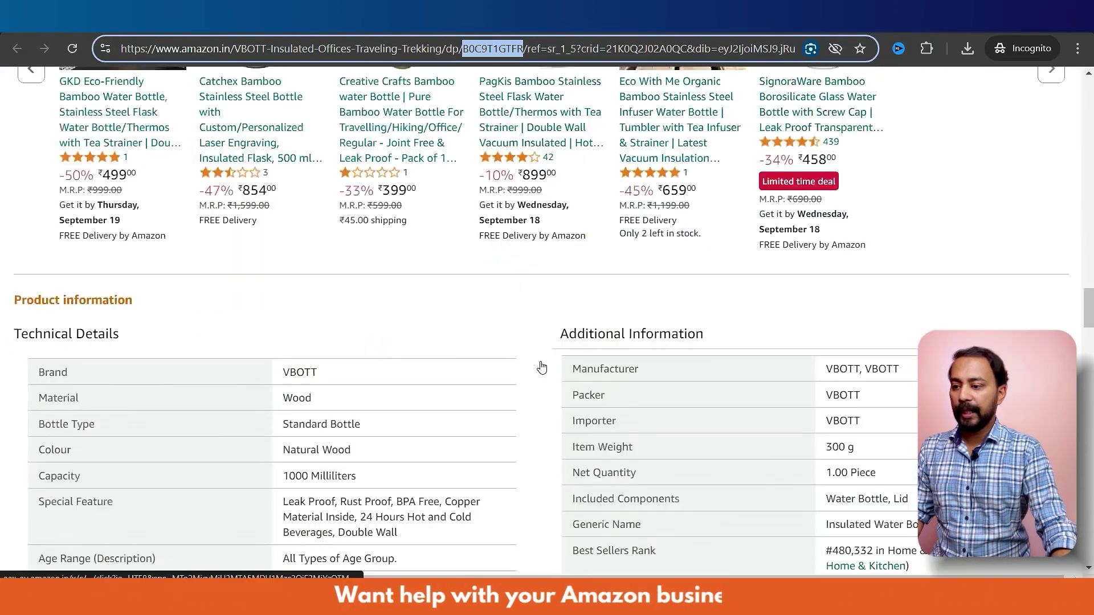
{"action": "scroll", "coordinate": [541, 368], "scroll_direction": "down", "scroll_amount": 6}
{"action": "scroll", "coordinate": [579, 367], "scroll_direction": "up", "scroll_amount": 3}
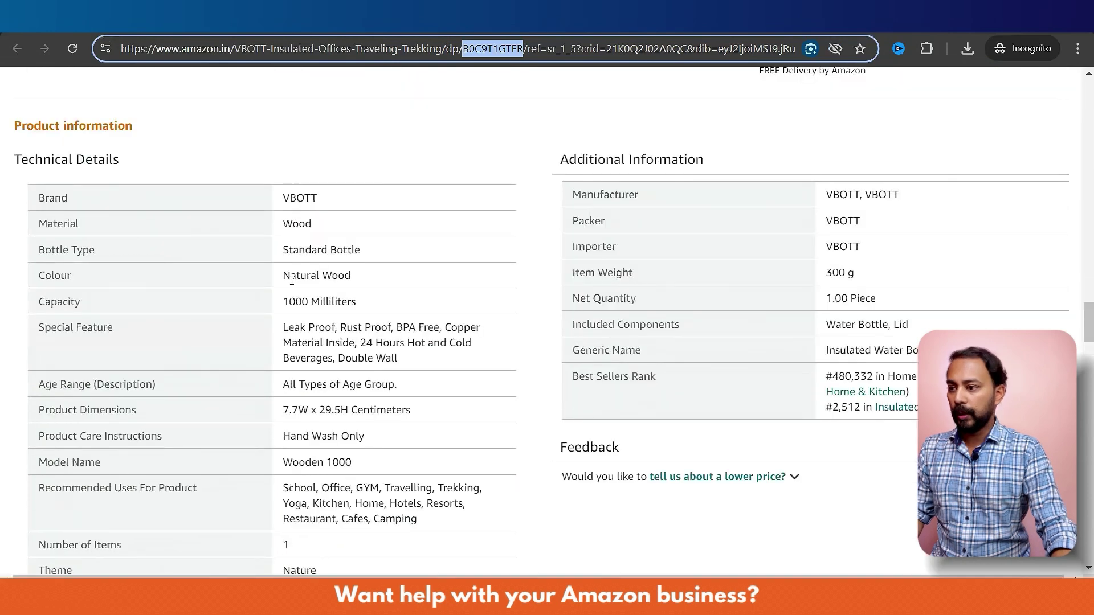
{"action": "scroll", "coordinate": [319, 302], "scroll_direction": "down", "scroll_amount": 5}
{"action": "scroll", "coordinate": [319, 302], "scroll_direction": "down", "scroll_amount": 3}
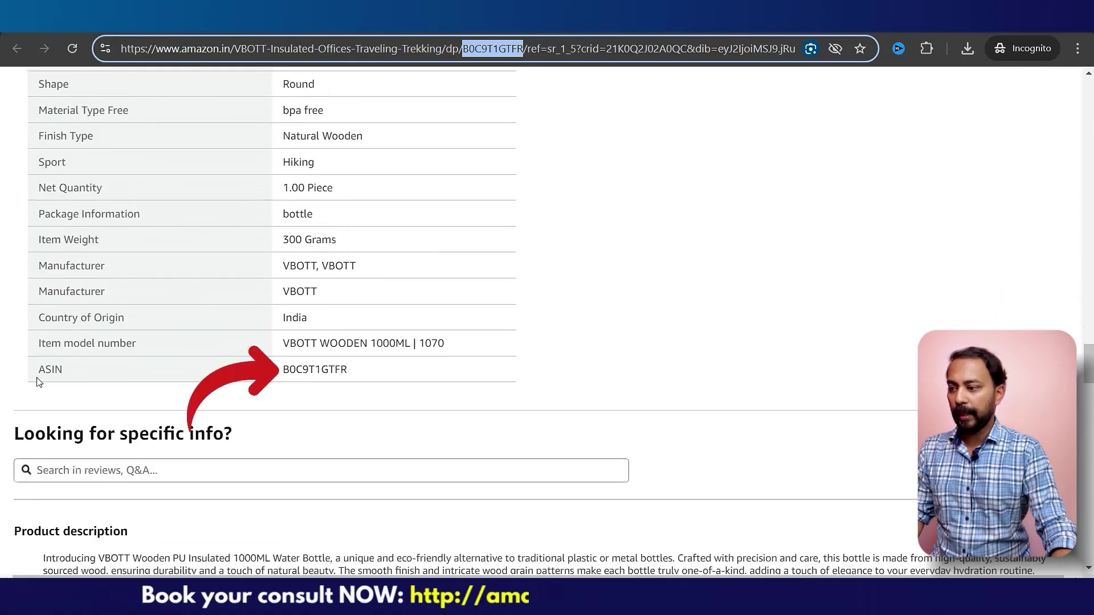
{"action": "left_click", "coordinate": [352, 370]}
{"action": "left_click", "coordinate": [352, 370], "text": "shift"}
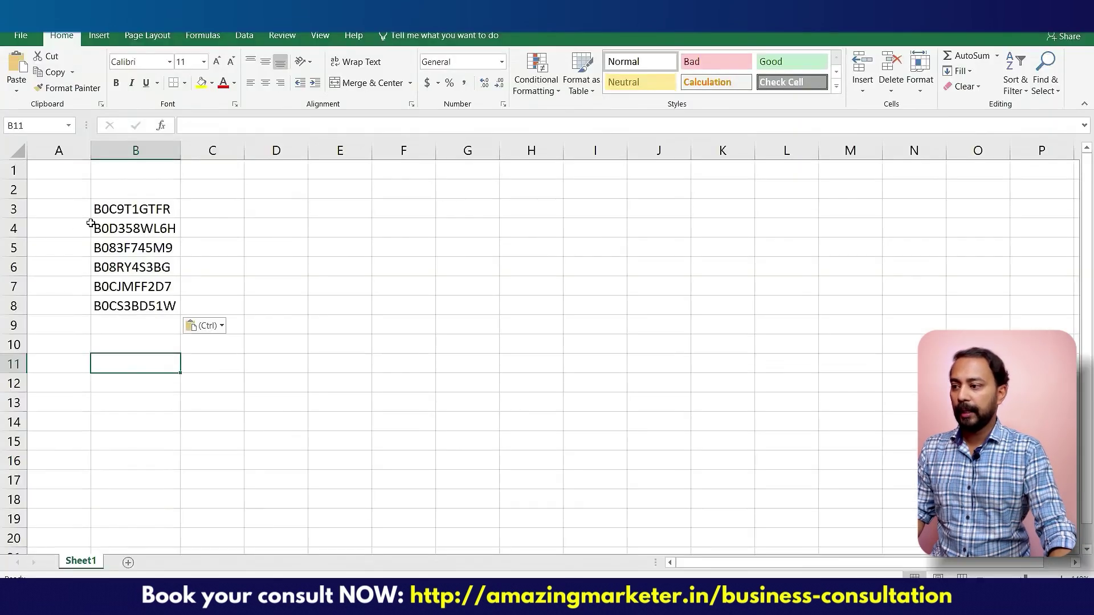
Switch to Excel and copy the collected competitor ASINs in cells B3:B8.
{"action": "left_click", "coordinate": [91, 222]}
{"action": "left_click_drag", "start_coordinate": [131, 206], "coordinate": [135, 308]}
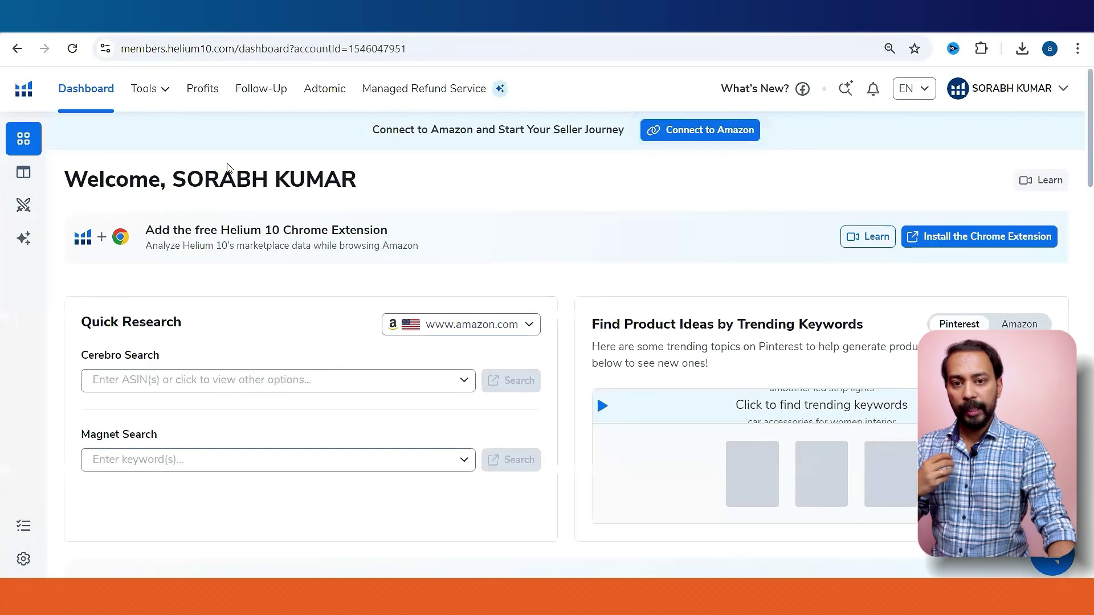
{"action": "left_click", "coordinate": [162, 95]}
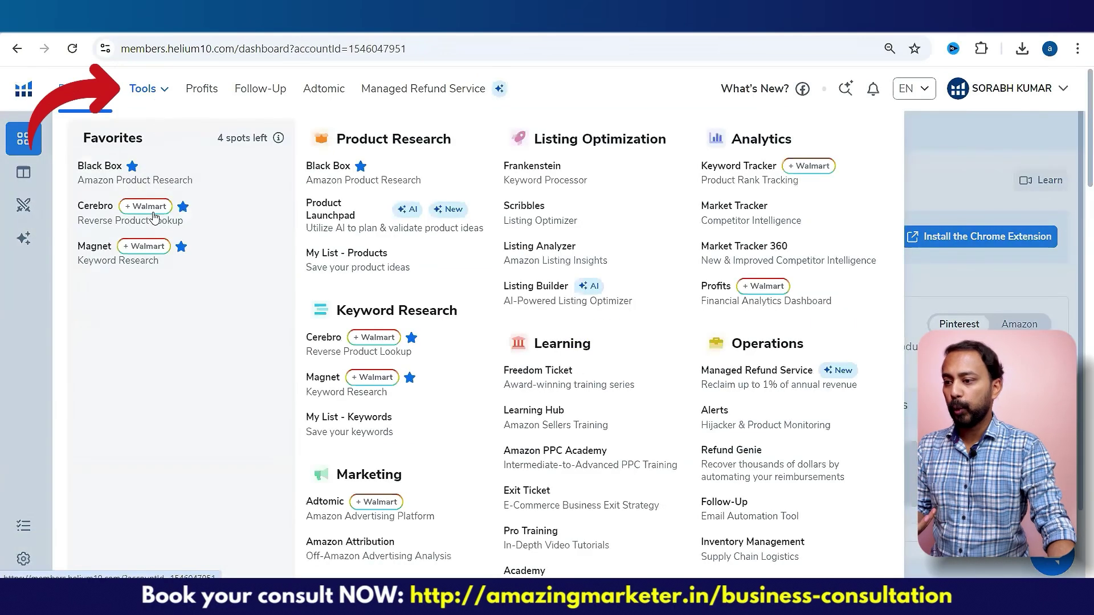
{"action": "left_click", "coordinate": [311, 362]}
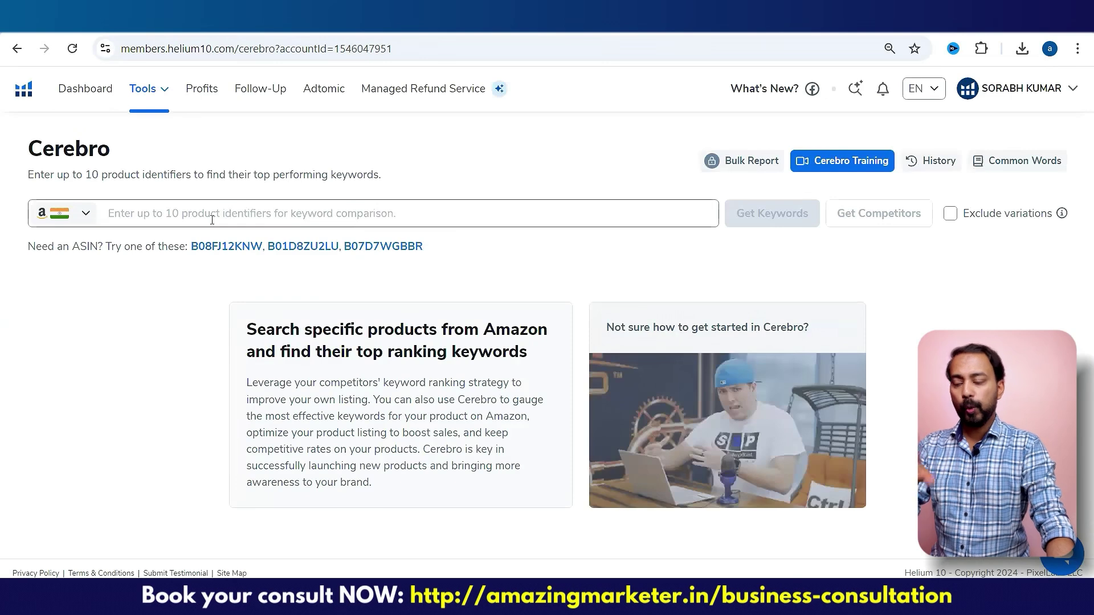
{"action": "left_click", "coordinate": [86, 214]}
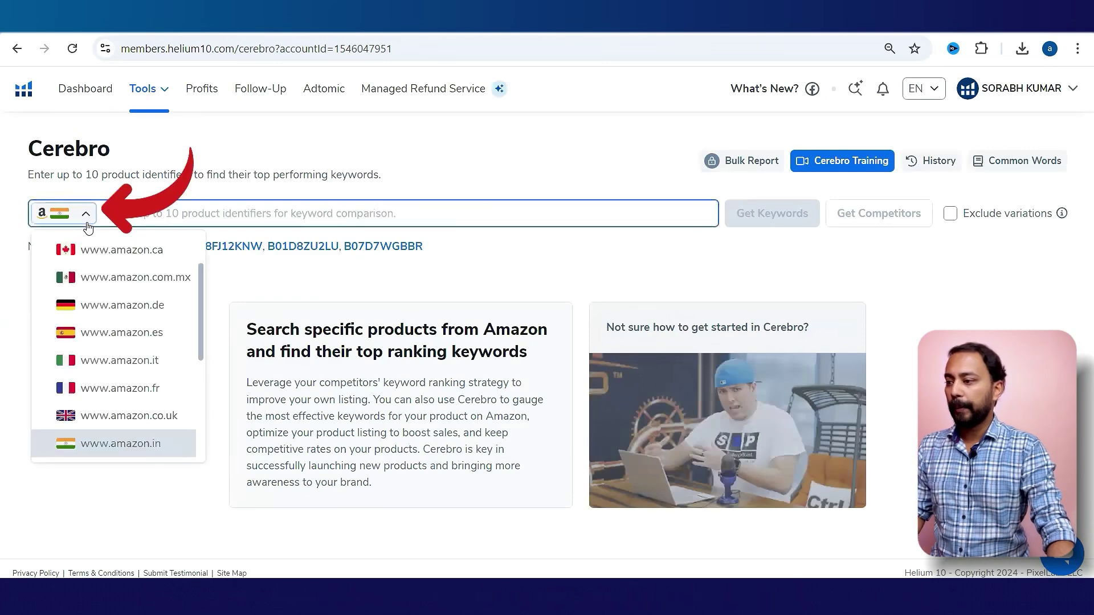
{"action": "left_click", "coordinate": [108, 493]}
Get keywords for the ASINs B0C9T1GTFR, B0D358WL6H, B083F745M9, B08RY4S3BG, B0CJMFF2D7 and B0CS3BD51W.
{"action": "left_click", "coordinate": [308, 215]}
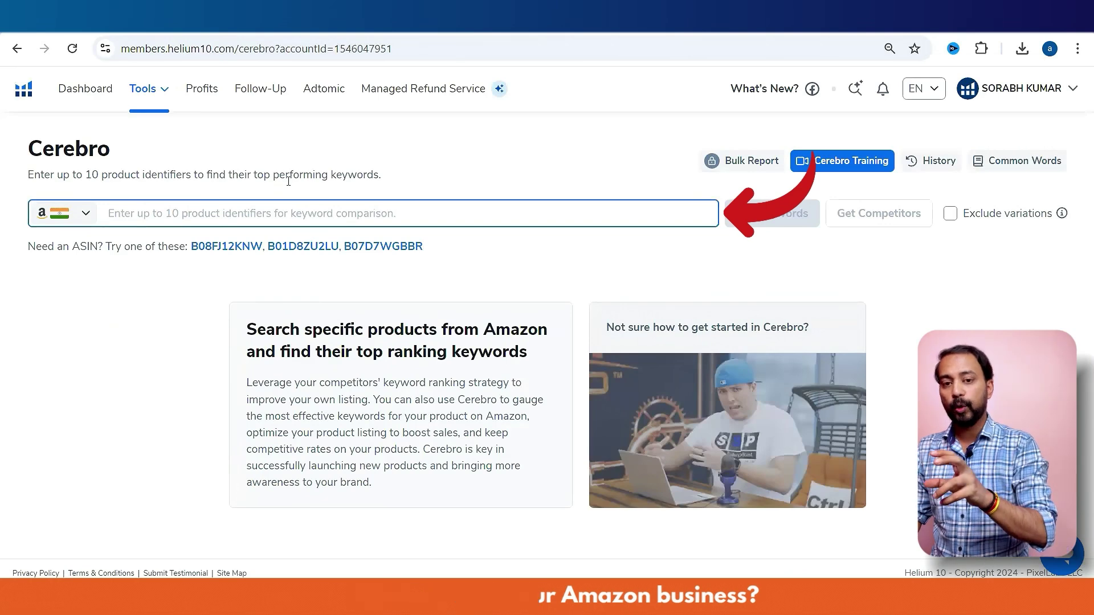
{"action": "type", "text": "B0C9T1GTFR, B0D358WL6H, B083F745M9, B08RY4S3BG, B0CJMFF2D7, B0CS3BD51W"}
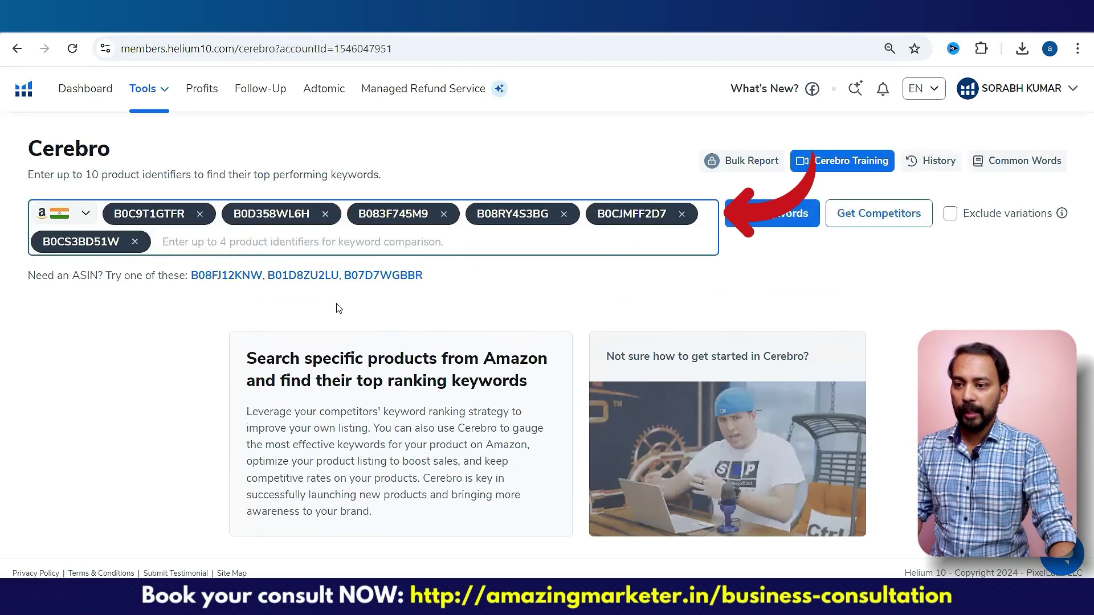
{"action": "left_click", "coordinate": [764, 220]}
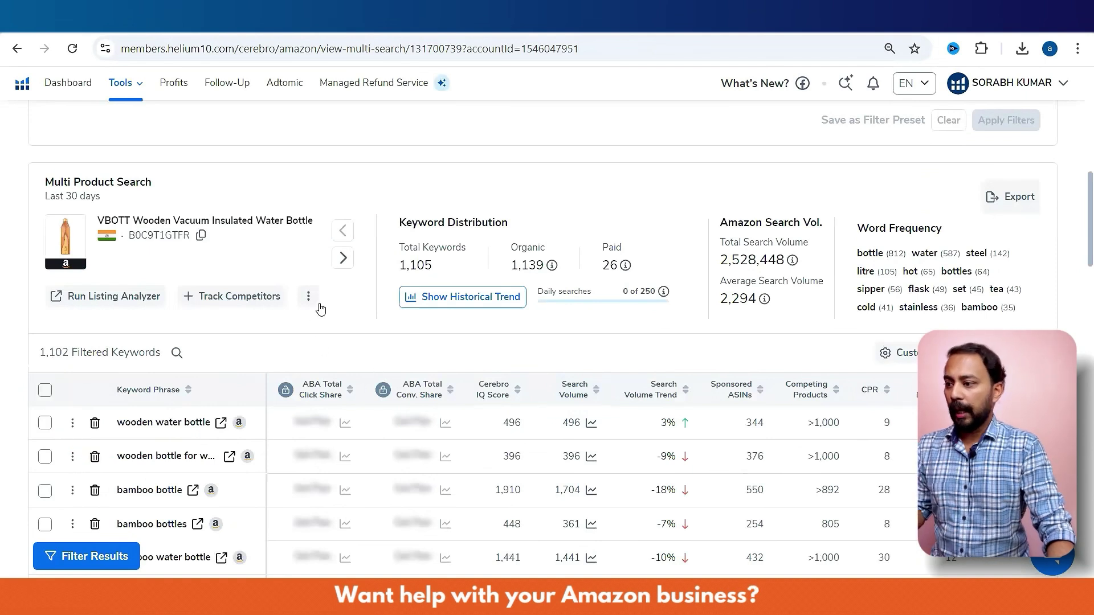
Page through the compared products and review the keyword list with its search volumes.
{"action": "left_click", "coordinate": [345, 264]}
{"action": "left_click", "coordinate": [346, 263]}
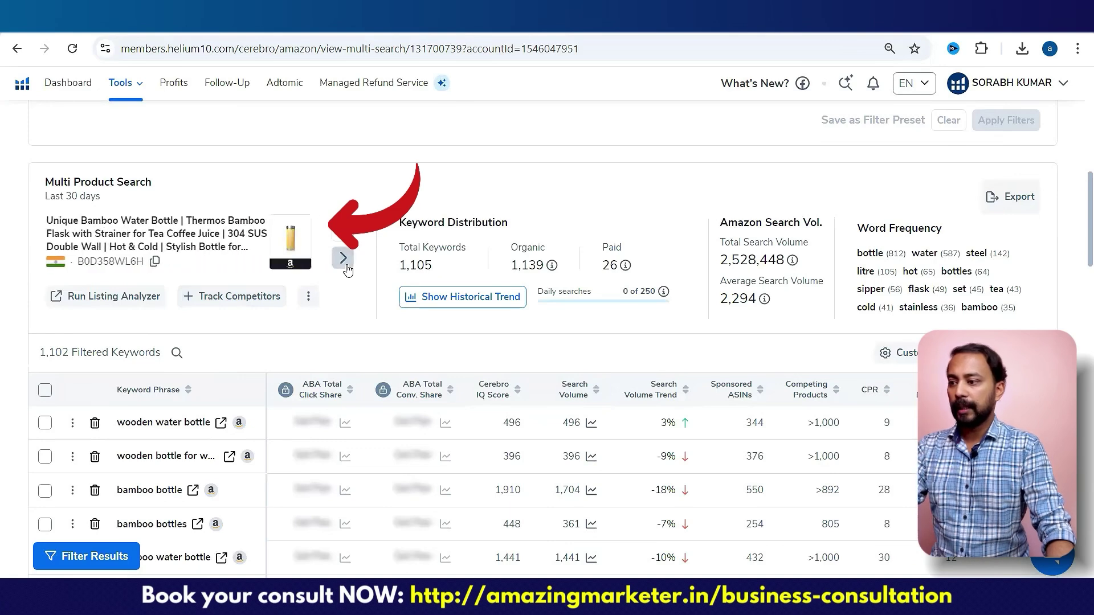
{"action": "scroll", "coordinate": [195, 303], "scroll_direction": "down", "scroll_amount": 15}
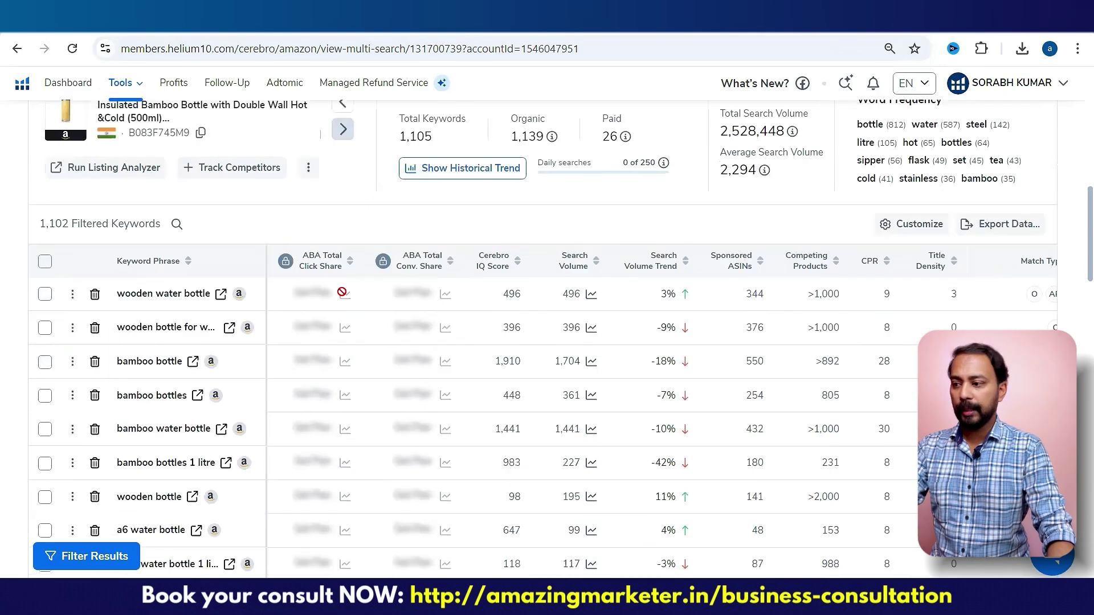
{"action": "scroll", "coordinate": [195, 304], "scroll_direction": "down", "scroll_amount": 3}
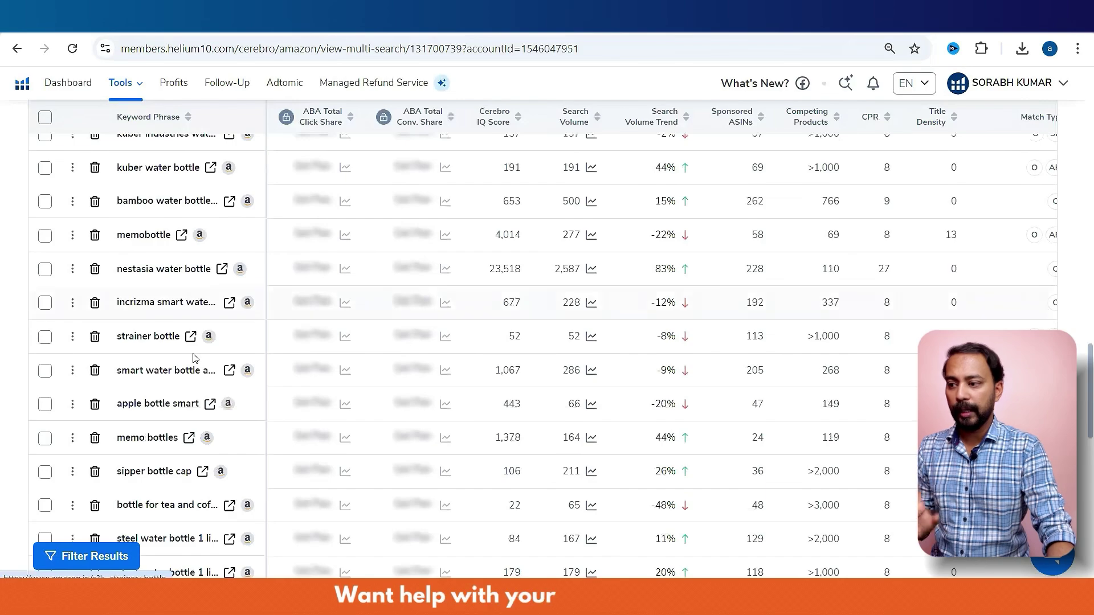
{"action": "scroll", "coordinate": [194, 304], "scroll_direction": "up", "scroll_amount": 15}
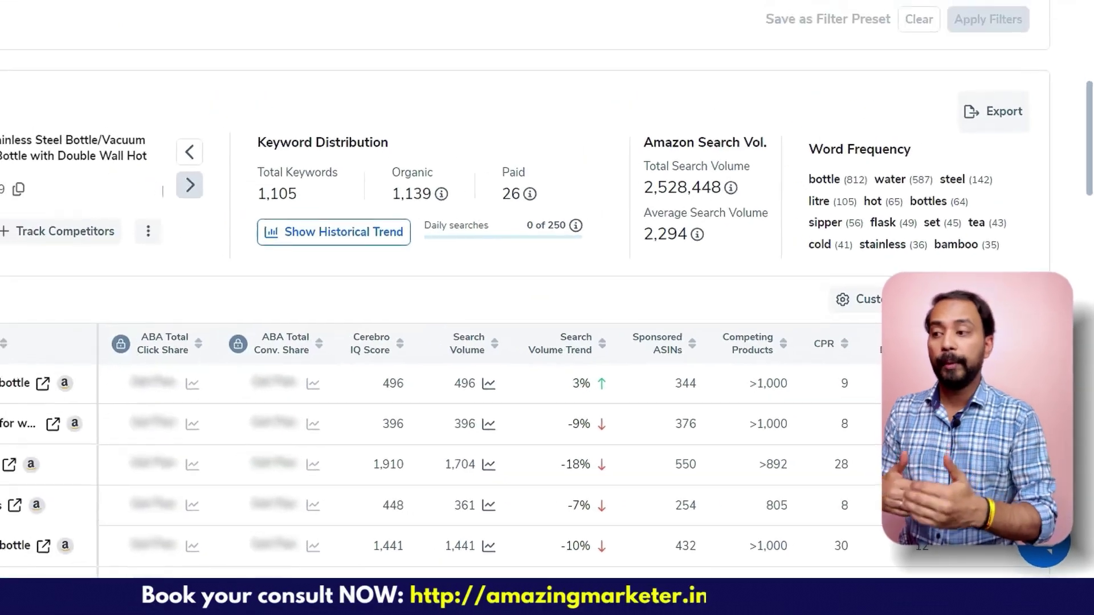
Filter the keywords to a minimum search volume of 200.
{"action": "scroll", "coordinate": [126, 208], "scroll_direction": "up", "scroll_amount": 5}
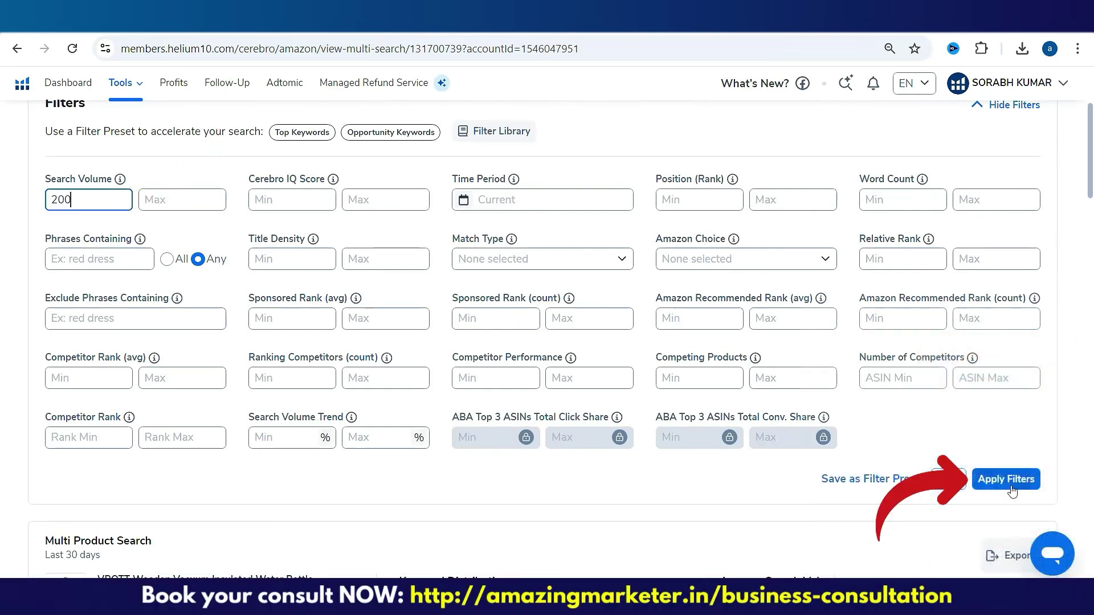
{"action": "left_click", "coordinate": [1004, 481]}
{"action": "scroll", "coordinate": [471, 357], "scroll_direction": "down", "scroll_amount": 6}
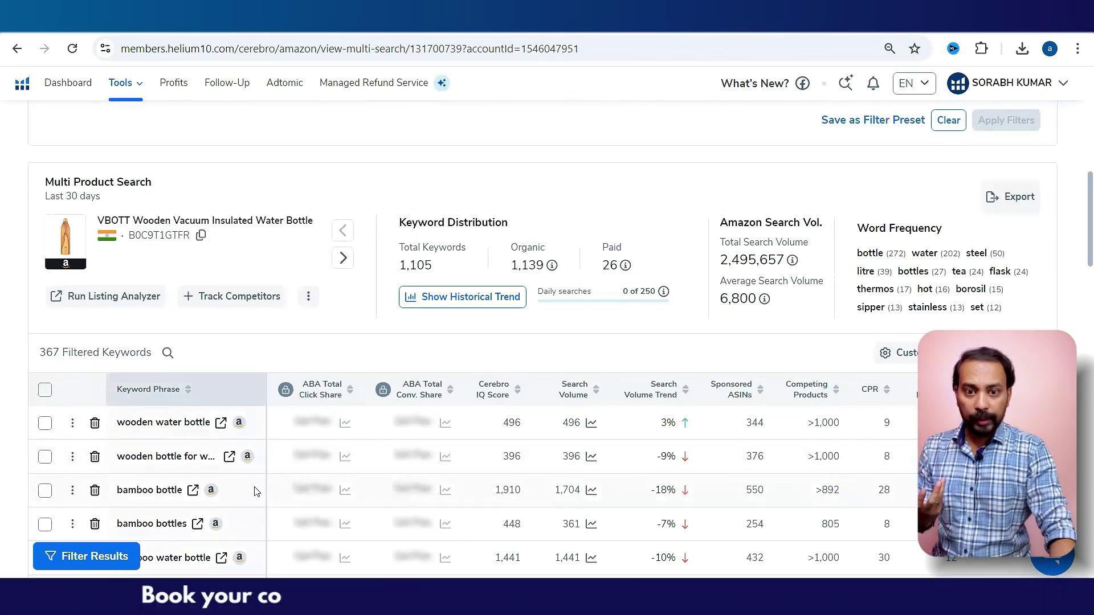
Set the Competitor Rank filter to a minimum of 1 and a maximum of 20.
{"action": "scroll", "coordinate": [254, 492], "scroll_direction": "up", "scroll_amount": 3}
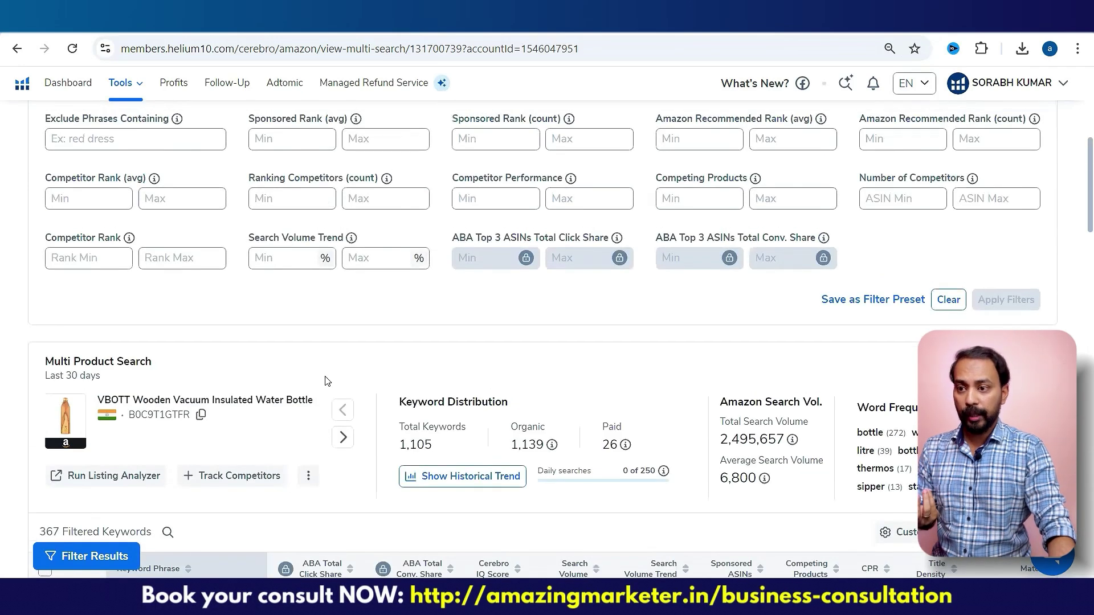
{"action": "scroll", "coordinate": [228, 478], "scroll_direction": "up", "scroll_amount": 3}
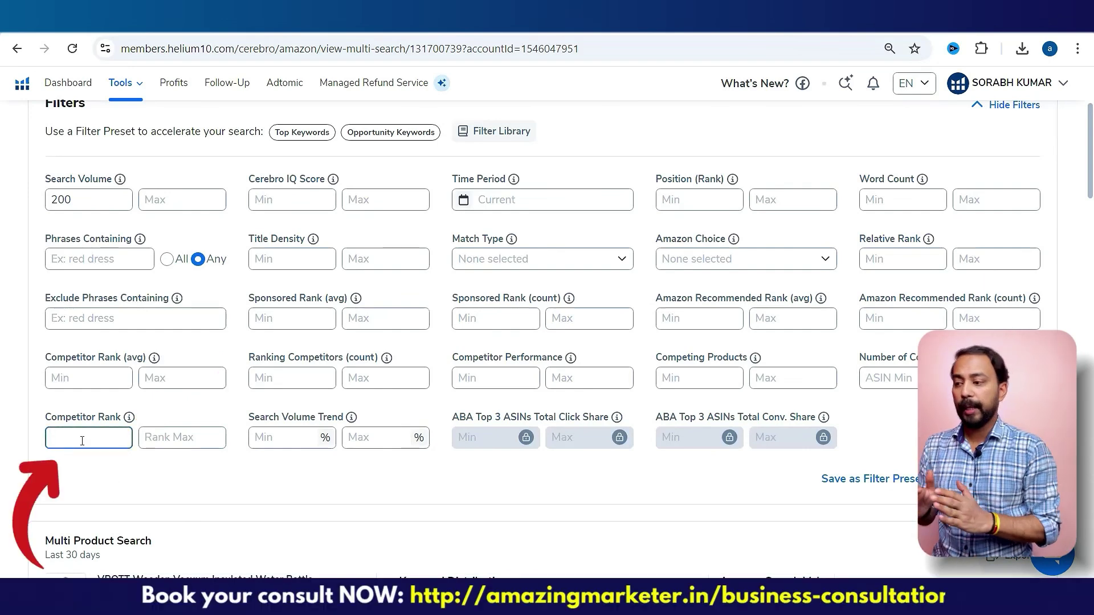
{"action": "key", "text": "Tab"}
{"action": "type", "text": "2"}
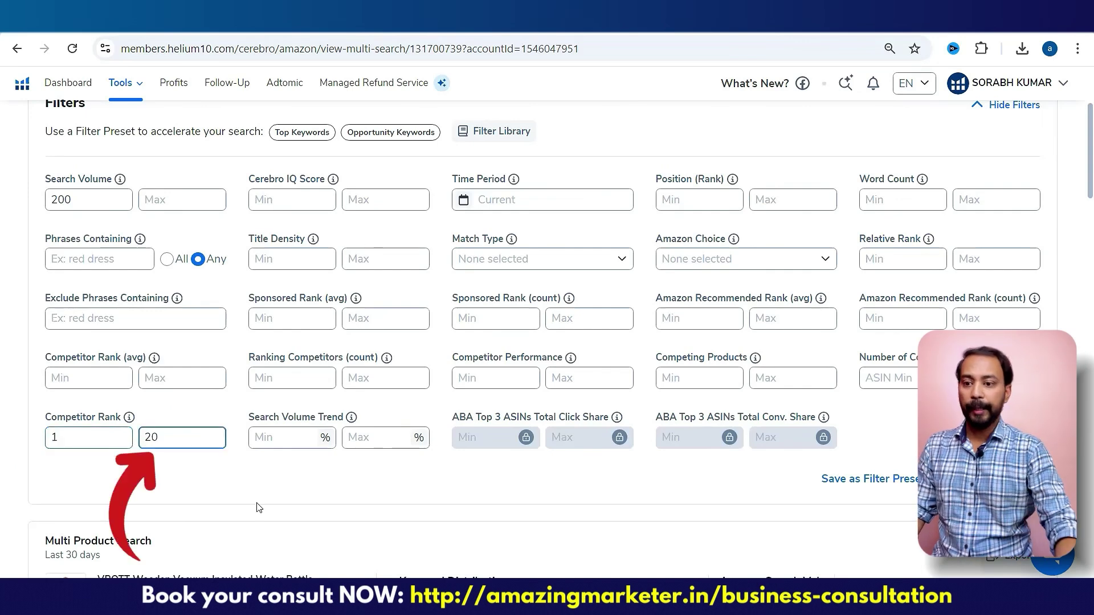
{"action": "left_click", "coordinate": [191, 452]}
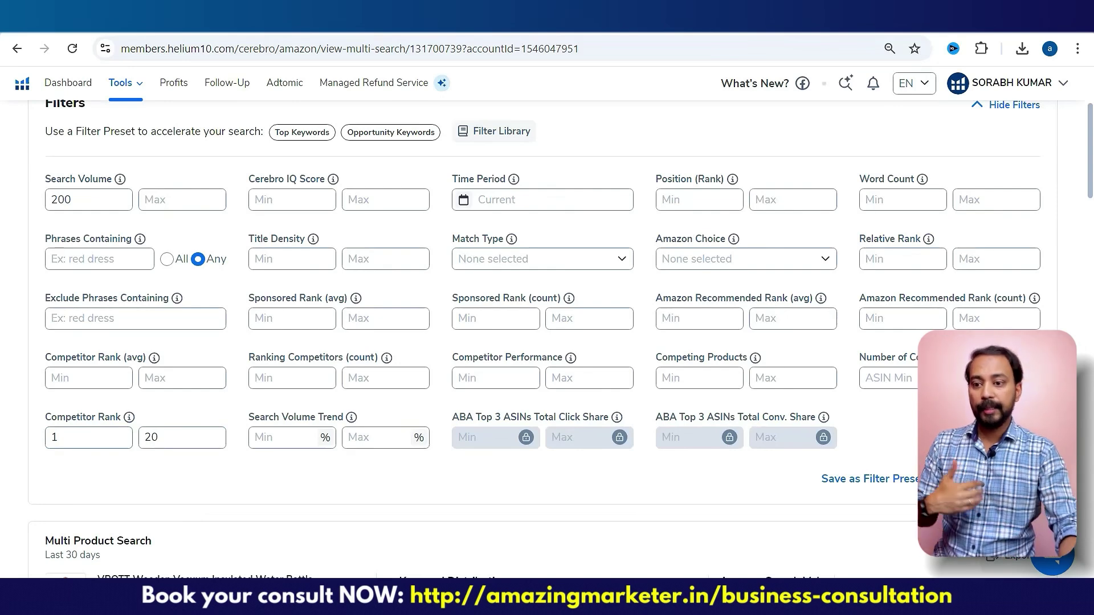
Review the competitor ASINs entered in the Cerebro search above the filters.
{"action": "scroll", "coordinate": [595, 333], "scroll_direction": "up", "scroll_amount": 3}
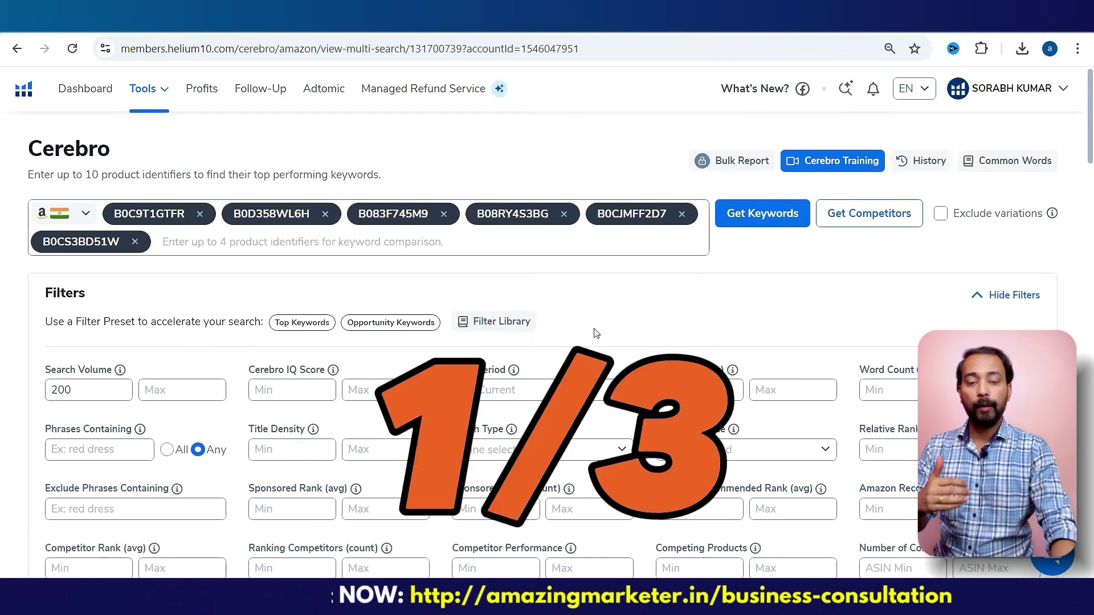
{"action": "scroll", "coordinate": [595, 334], "scroll_direction": "down", "scroll_amount": 2}
{"action": "scroll", "coordinate": [408, 281], "scroll_direction": "up", "scroll_amount": 2}
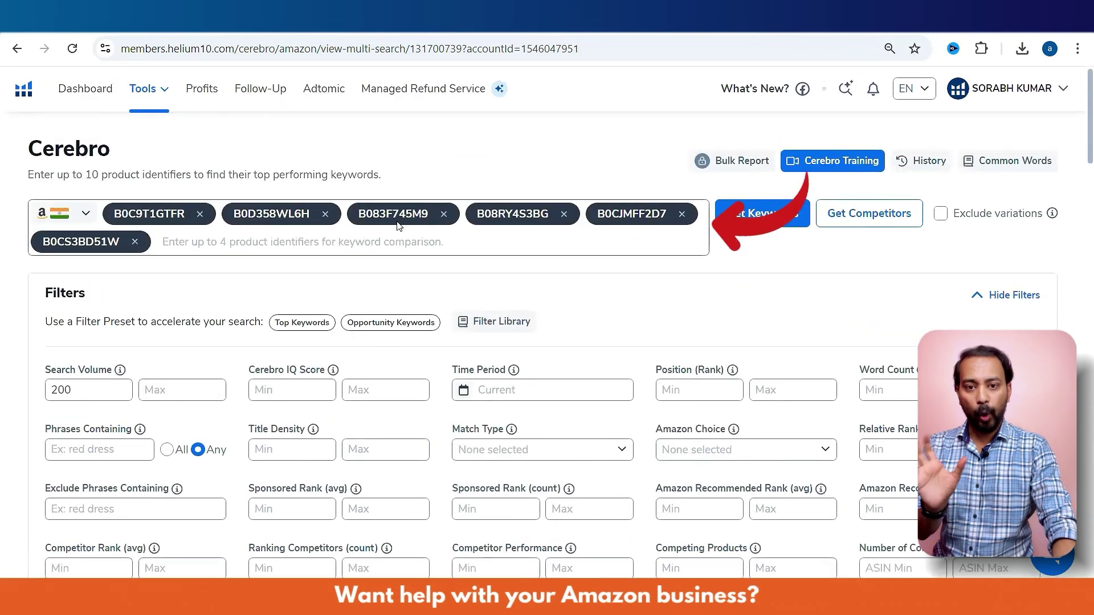
Set the Number of Competitors filter to a minimum of 2 and apply the filters to the keyword results.
{"action": "scroll", "coordinate": [745, 320], "scroll_direction": "down", "scroll_amount": 3}
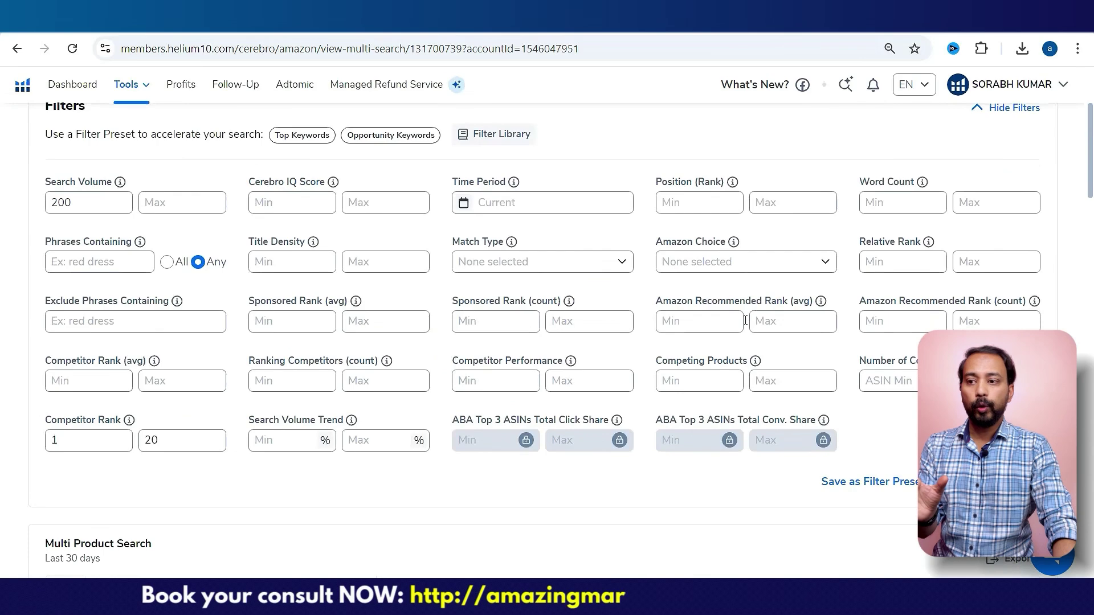
{"action": "left_click", "coordinate": [923, 382]}
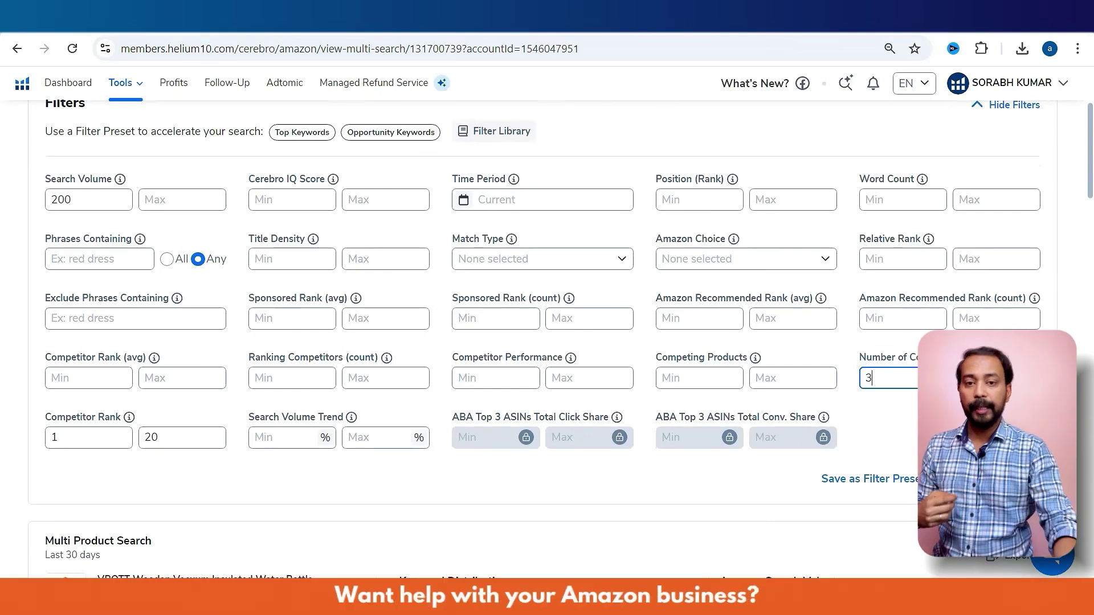
{"action": "scroll", "coordinate": [587, 273], "scroll_direction": "up", "scroll_amount": 3}
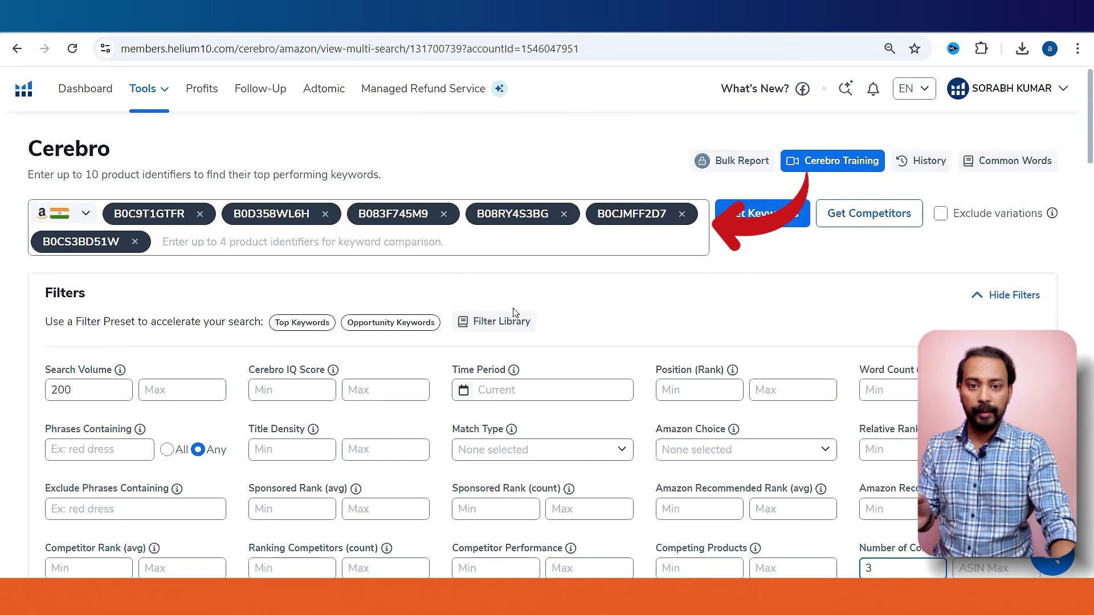
{"action": "scroll", "coordinate": [514, 312], "scroll_direction": "down", "scroll_amount": 3}
{"action": "key", "text": "BackSpace"}
{"action": "type", "text": "2"}
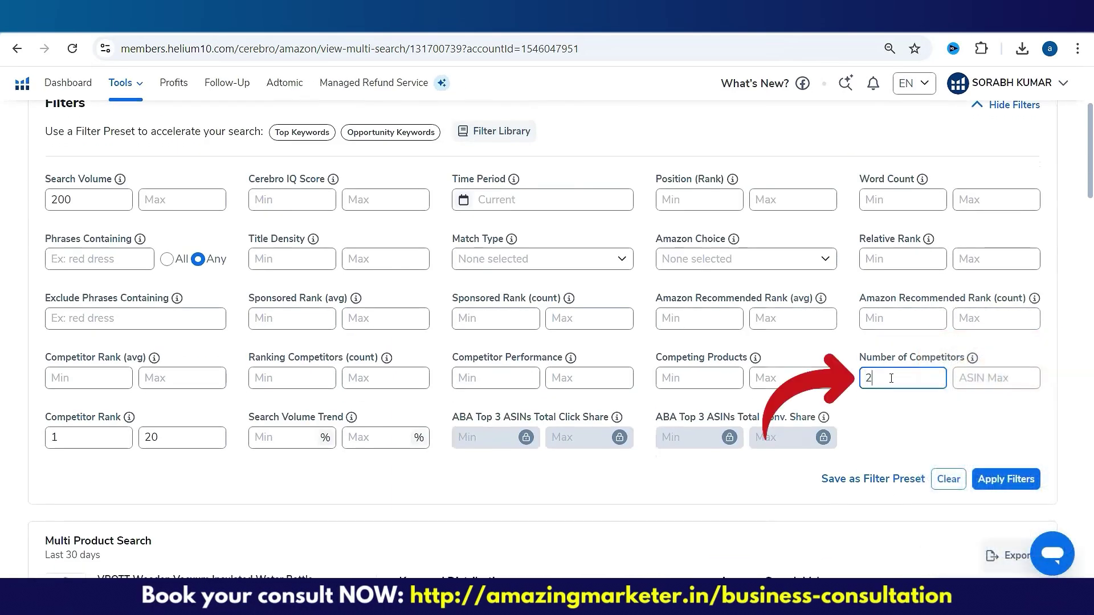
{"action": "left_click", "coordinate": [1005, 481]}
Review the filtered keyword phrases and their search volumes, comparing them against the competitor ASINs and filter settings used.
{"action": "scroll", "coordinate": [455, 361], "scroll_direction": "down", "scroll_amount": 4}
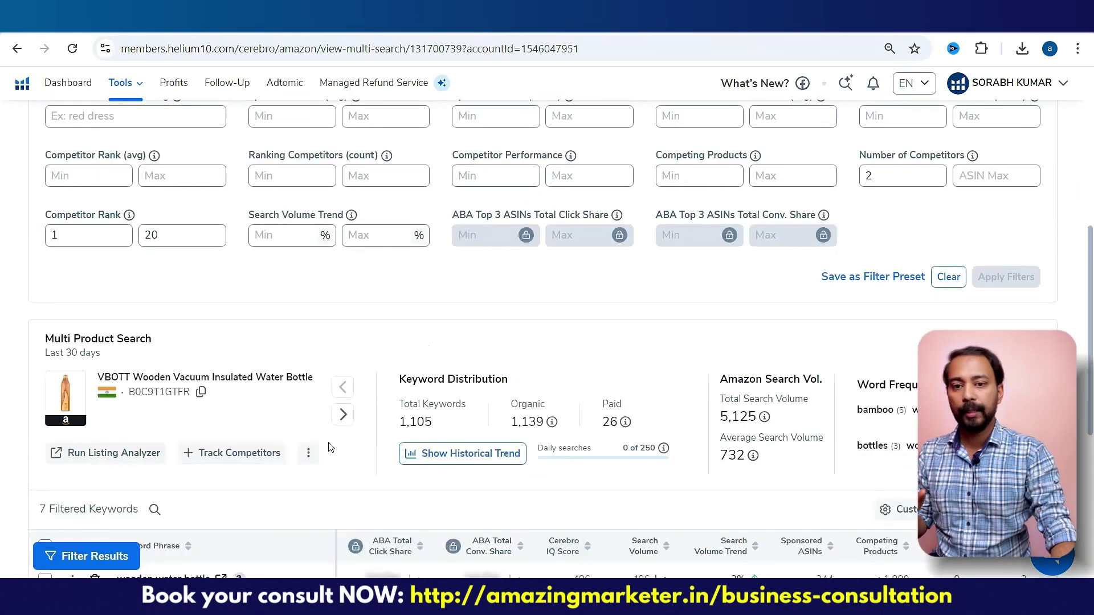
{"action": "scroll", "coordinate": [326, 443], "scroll_direction": "down", "scroll_amount": 3}
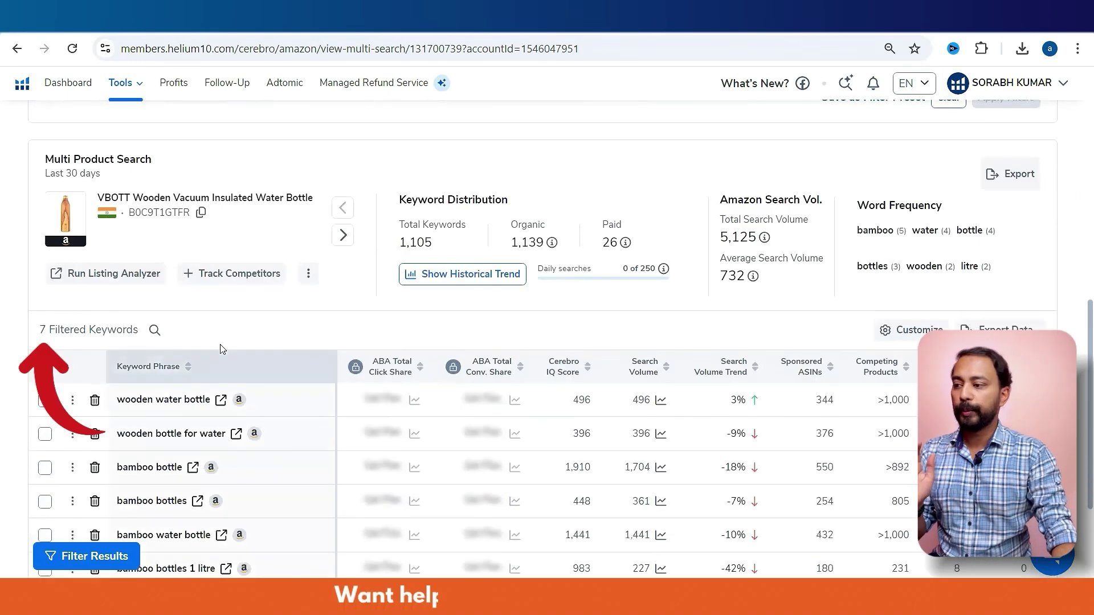
{"action": "scroll", "coordinate": [255, 474], "scroll_direction": "down", "scroll_amount": 3}
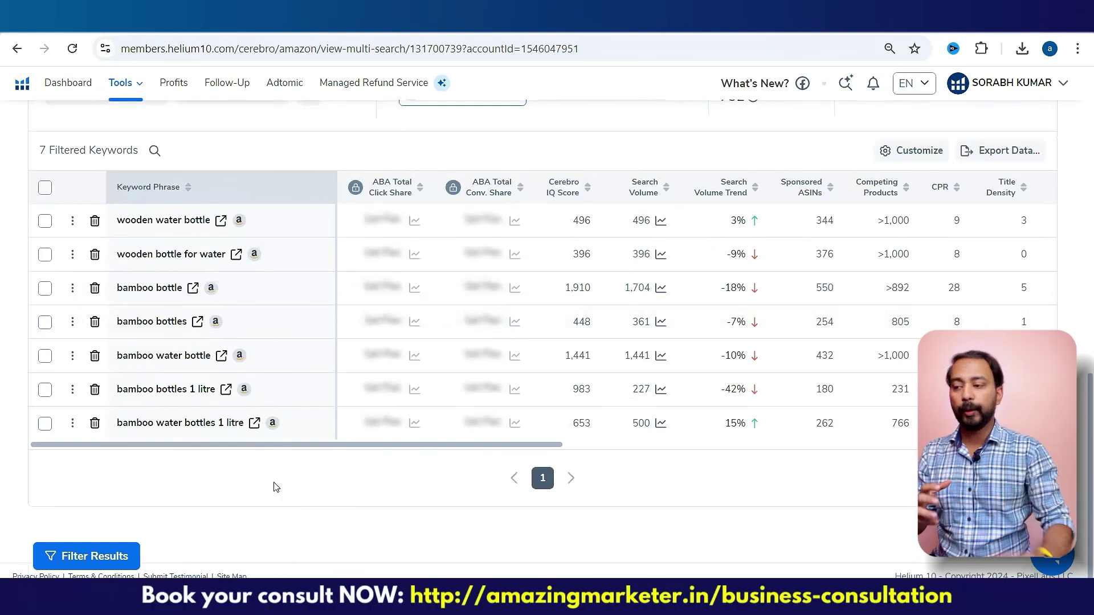
{"action": "scroll", "coordinate": [286, 502], "scroll_direction": "up", "scroll_amount": 6}
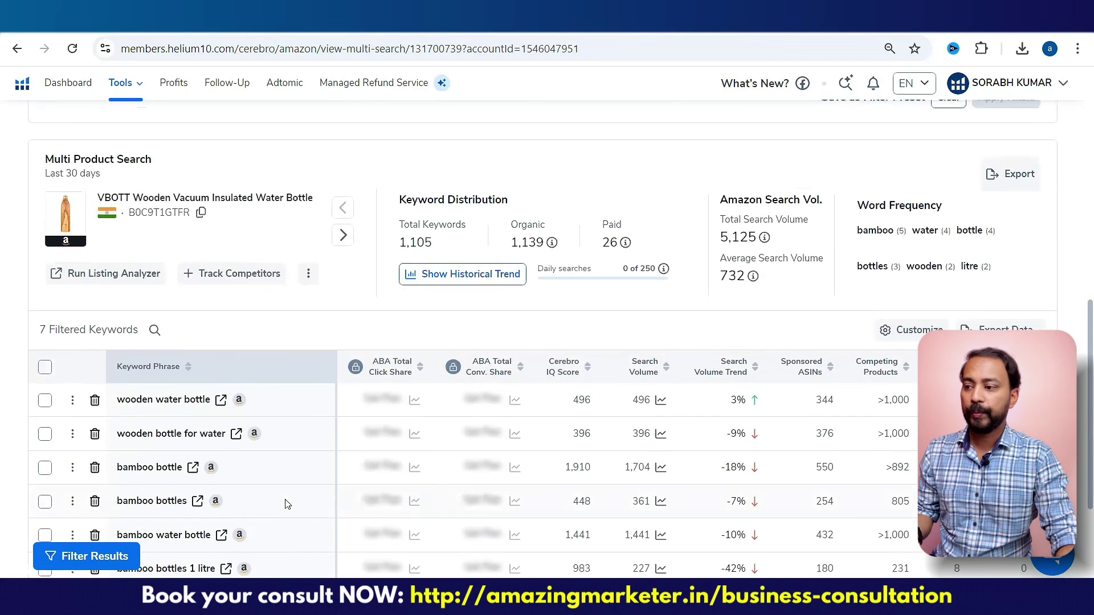
{"action": "scroll", "coordinate": [328, 466], "scroll_direction": "up", "scroll_amount": 7}
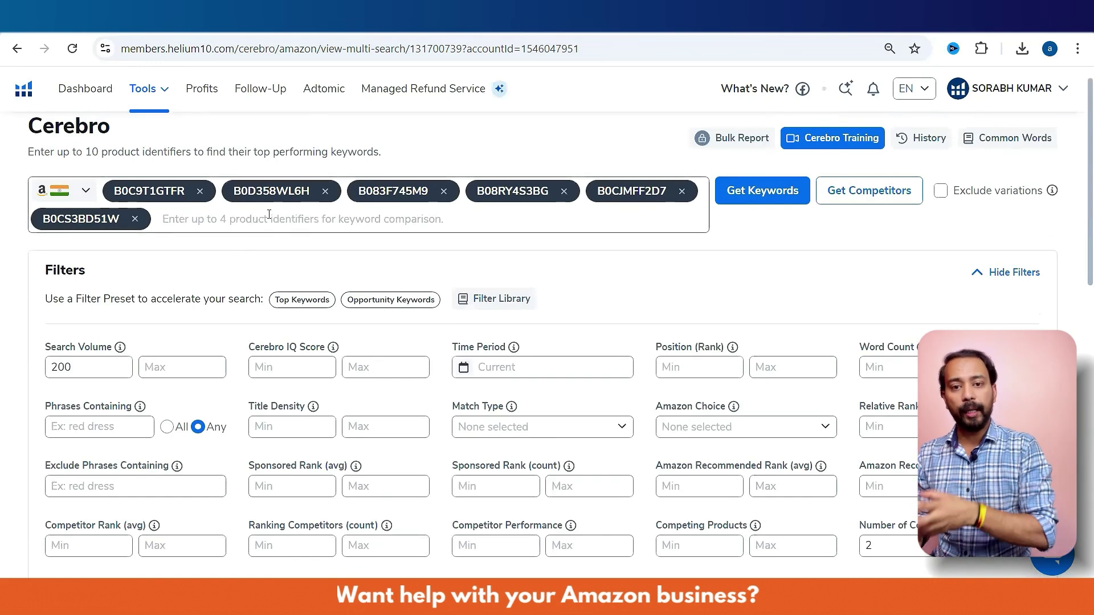
{"action": "scroll", "coordinate": [143, 313], "scroll_direction": "down", "scroll_amount": 10}
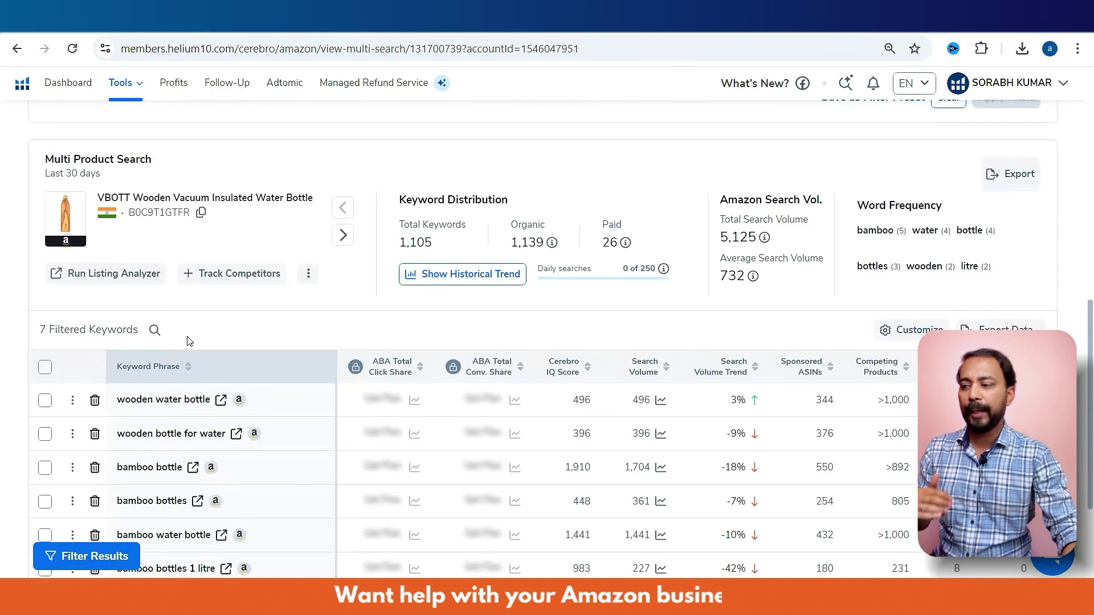
{"action": "scroll", "coordinate": [251, 387], "scroll_direction": "down", "scroll_amount": 3}
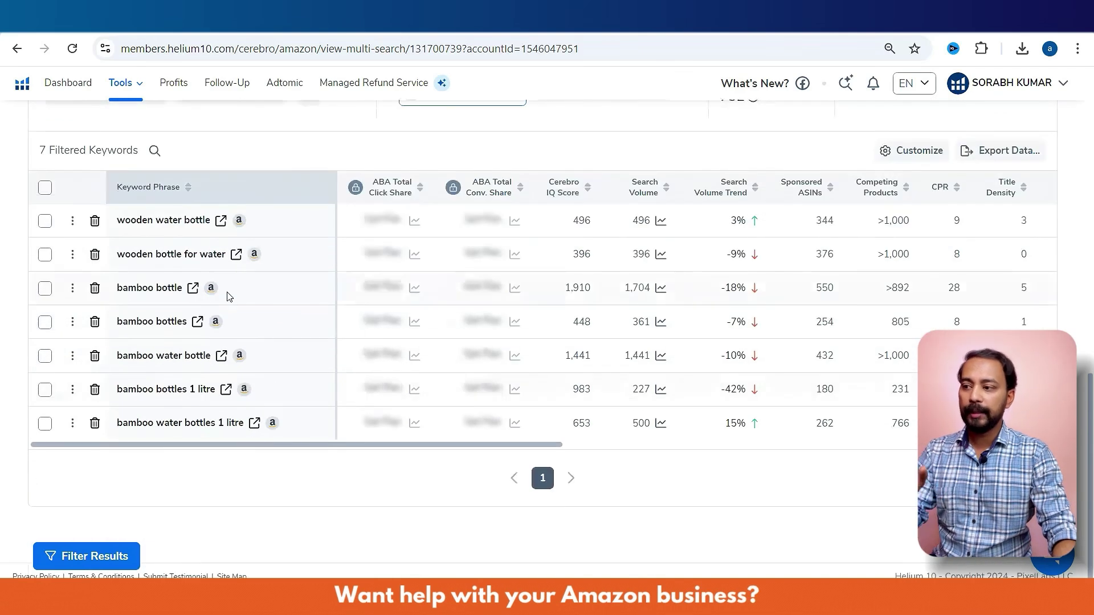
{"action": "scroll", "coordinate": [171, 381], "scroll_direction": "up", "scroll_amount": 3}
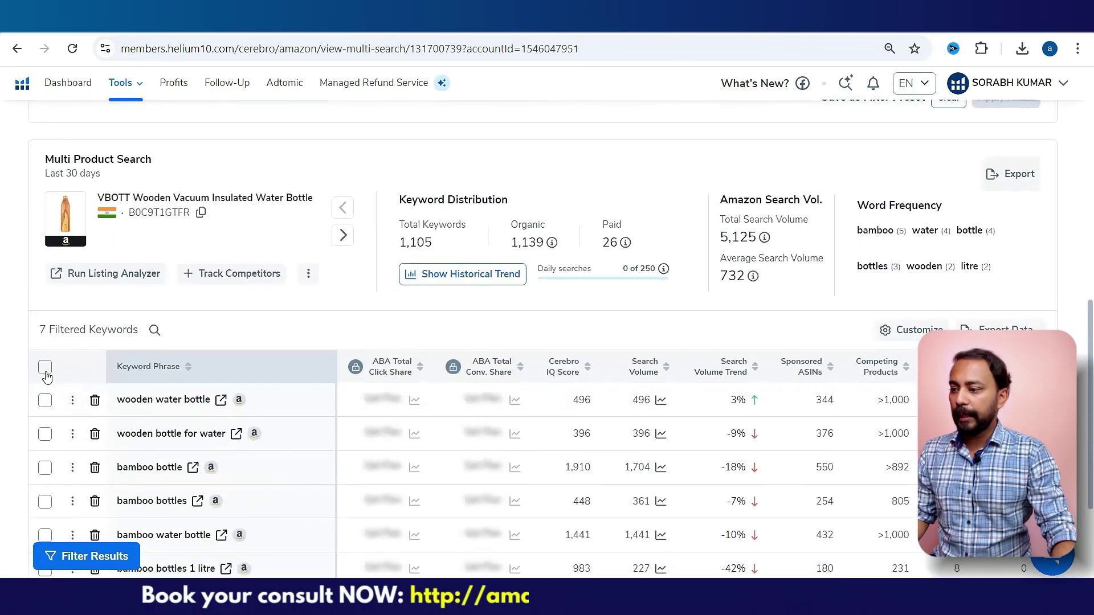
{"action": "scroll", "coordinate": [114, 342], "scroll_direction": "down", "scroll_amount": 3}
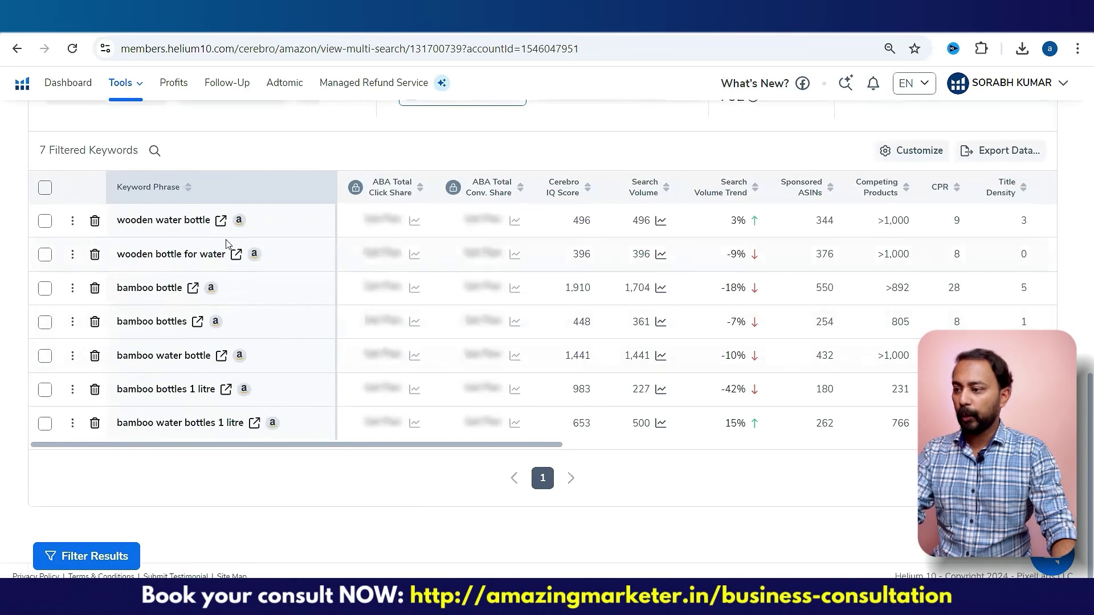